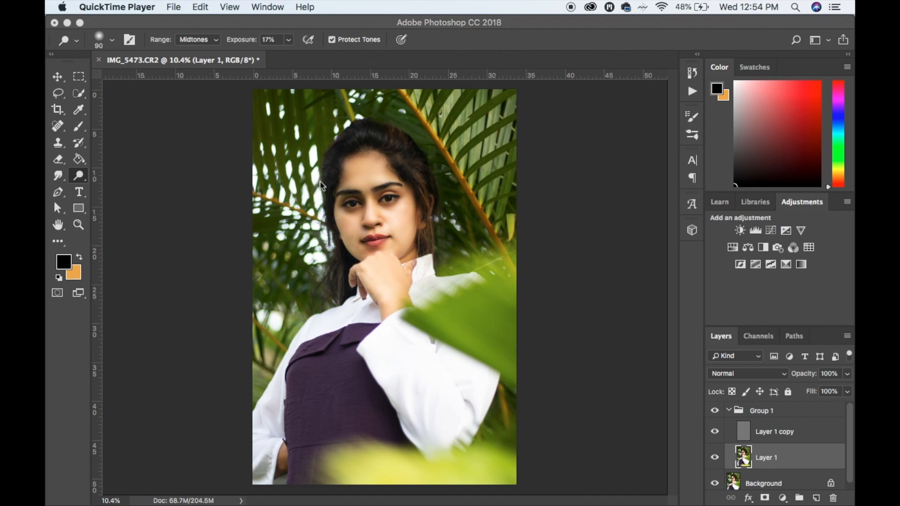
Examine the retouched skin on the woman's face up close and in the full portrait.
{"action": "left_click", "coordinate": [398, 205]}
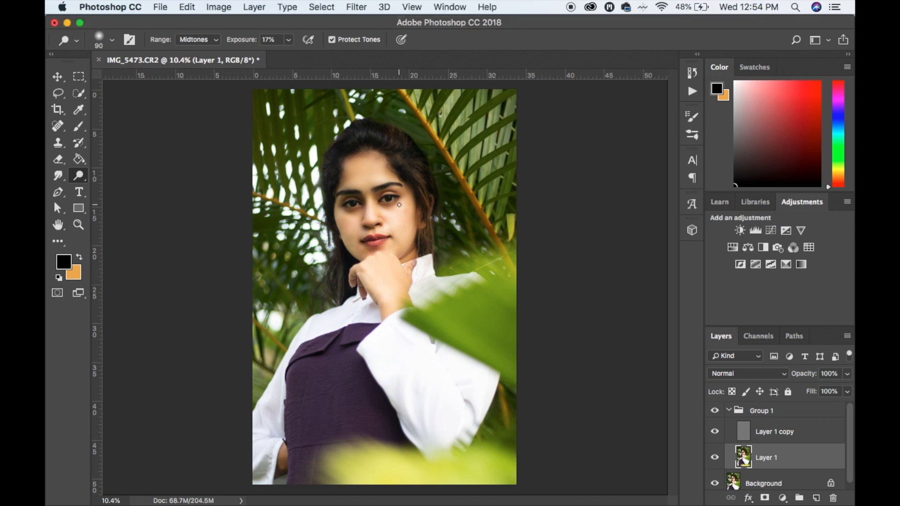
{"action": "scroll", "coordinate": [398, 205], "scroll_direction": "up", "scroll_amount": 5}
{"action": "scroll", "coordinate": [398, 205], "scroll_direction": "up", "scroll_amount": 5}
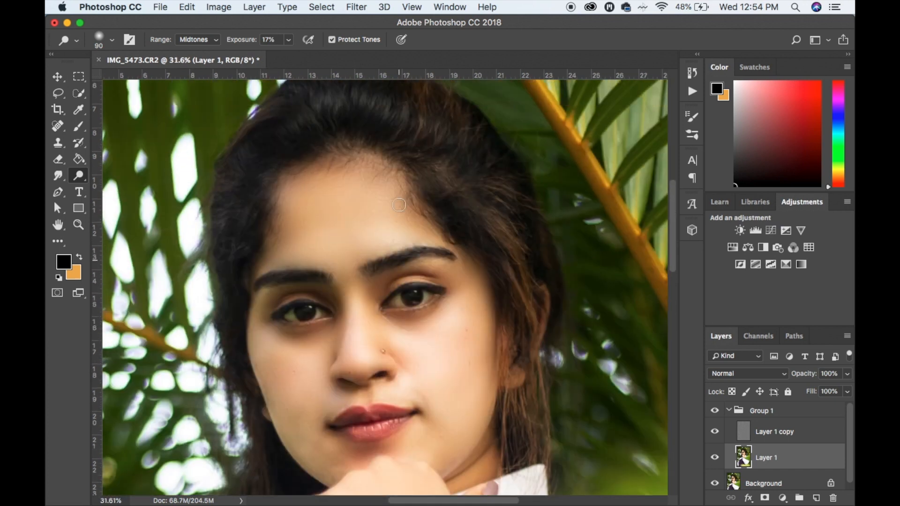
{"action": "scroll", "coordinate": [399, 202], "scroll_direction": "down", "scroll_amount": 5}
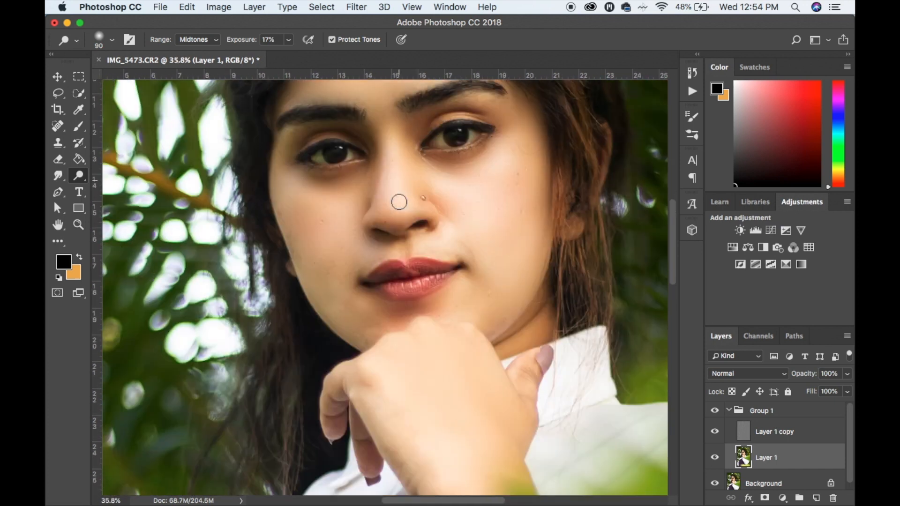
{"action": "scroll", "coordinate": [399, 202], "scroll_direction": "down", "scroll_amount": 3}
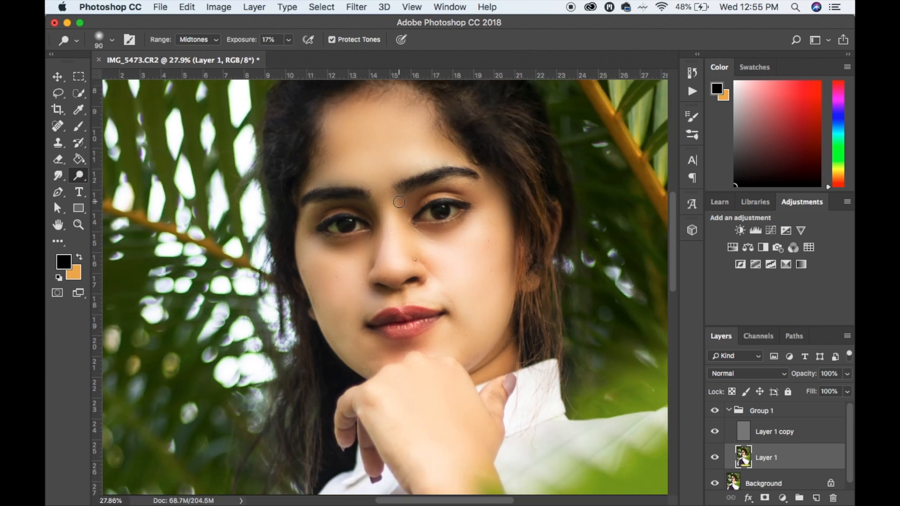
{"action": "scroll", "coordinate": [398, 202], "scroll_direction": "down", "scroll_amount": 5}
{"action": "scroll", "coordinate": [398, 202], "scroll_direction": "down", "scroll_amount": 5}
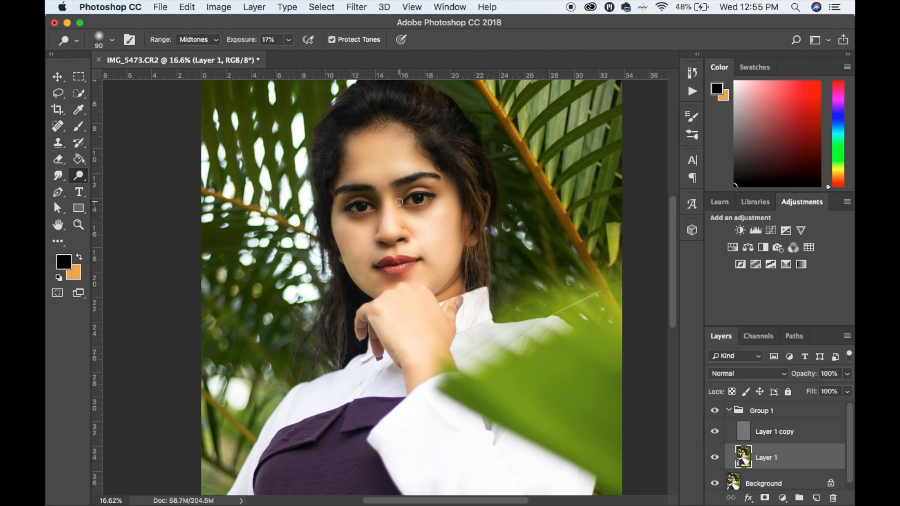
{"action": "scroll", "coordinate": [399, 202], "scroll_direction": "down", "scroll_amount": 5}
{"action": "scroll", "coordinate": [399, 202], "scroll_direction": "up", "scroll_amount": 1}
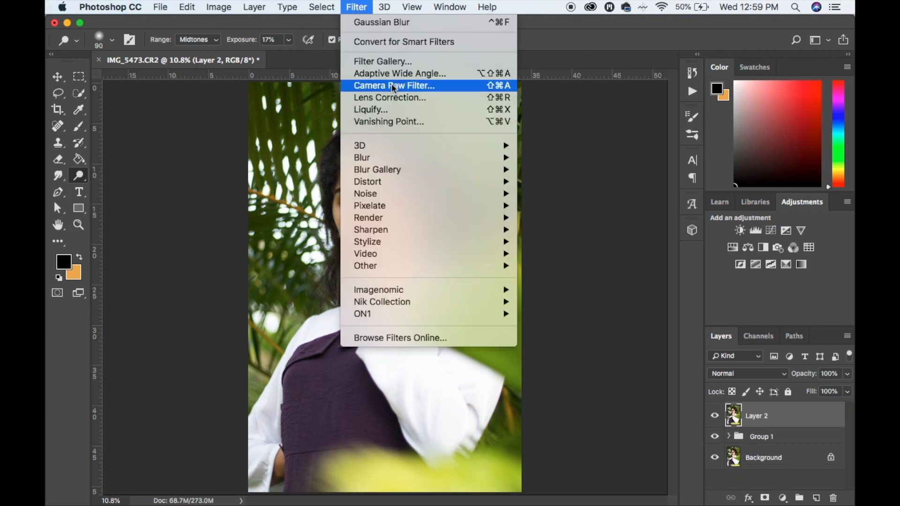
Open the Camera Raw Filter and set Highlights to -61, Shadows to +25, Contrast to +15 and Clarity to +12.
{"action": "left_click", "coordinate": [394, 86]}
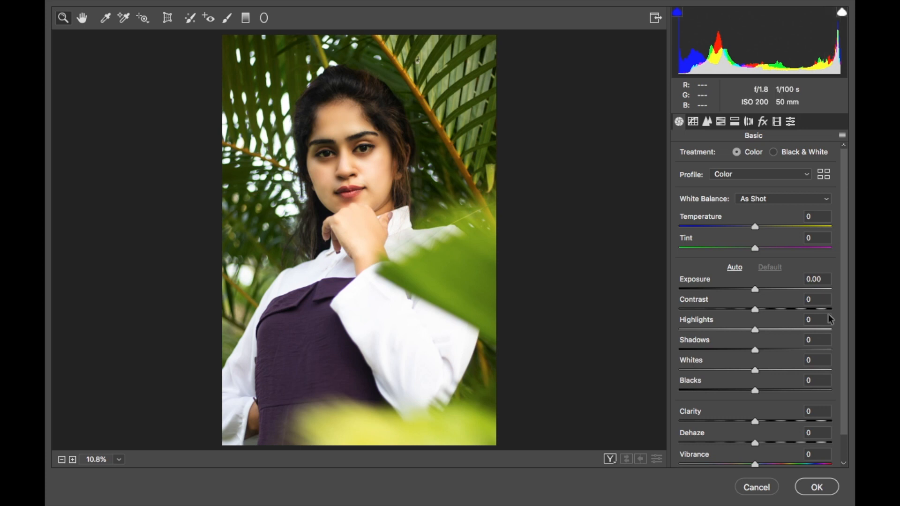
{"action": "left_click", "coordinate": [709, 328]}
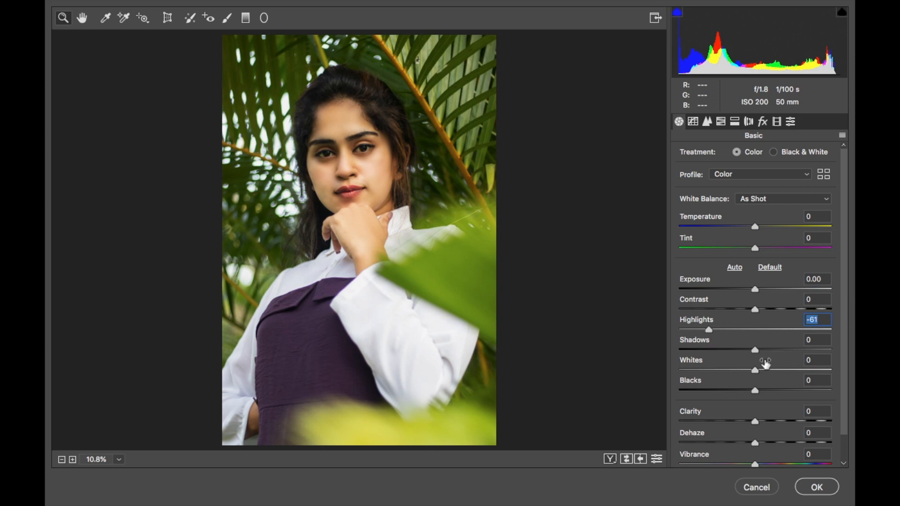
{"action": "left_click_drag", "start_coordinate": [755, 350], "coordinate": [766, 349]}
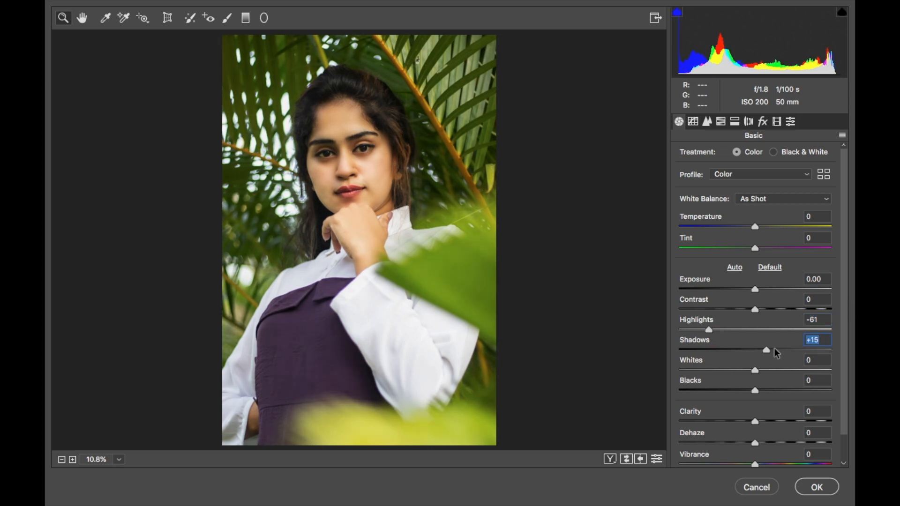
{"action": "left_click", "coordinate": [774, 349]}
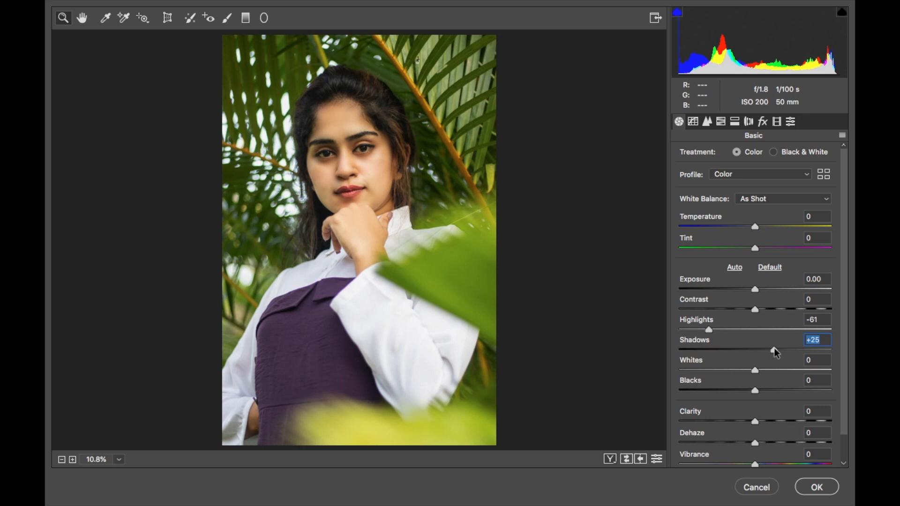
{"action": "left_click", "coordinate": [767, 308]}
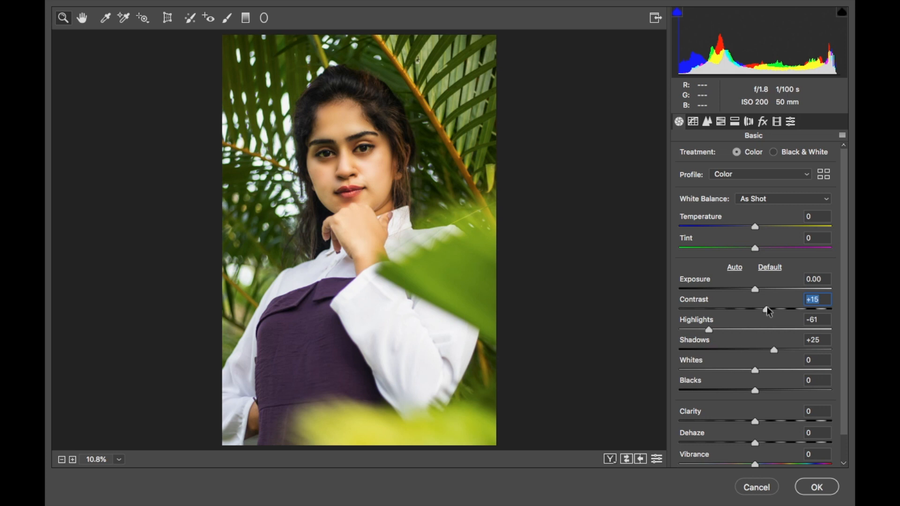
{"action": "left_click", "coordinate": [764, 420]}
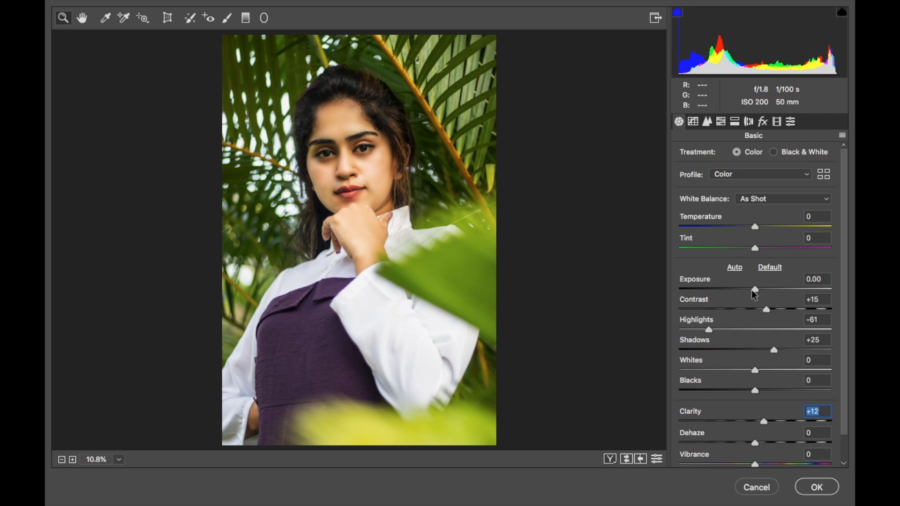
Set the sharpening amount to 49 and raise the luminance noise reduction to smooth the portrait.
{"action": "left_click", "coordinate": [707, 121]}
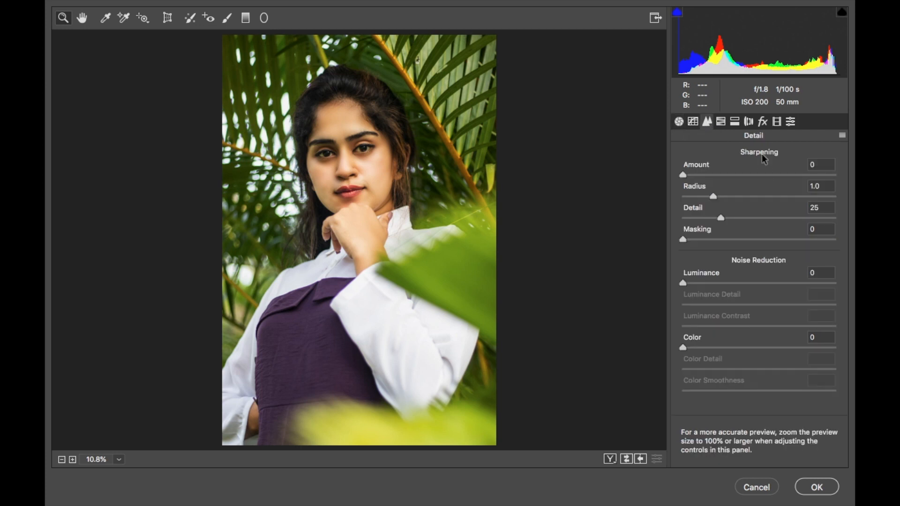
{"action": "left_click_drag", "start_coordinate": [744, 175], "coordinate": [733, 175]}
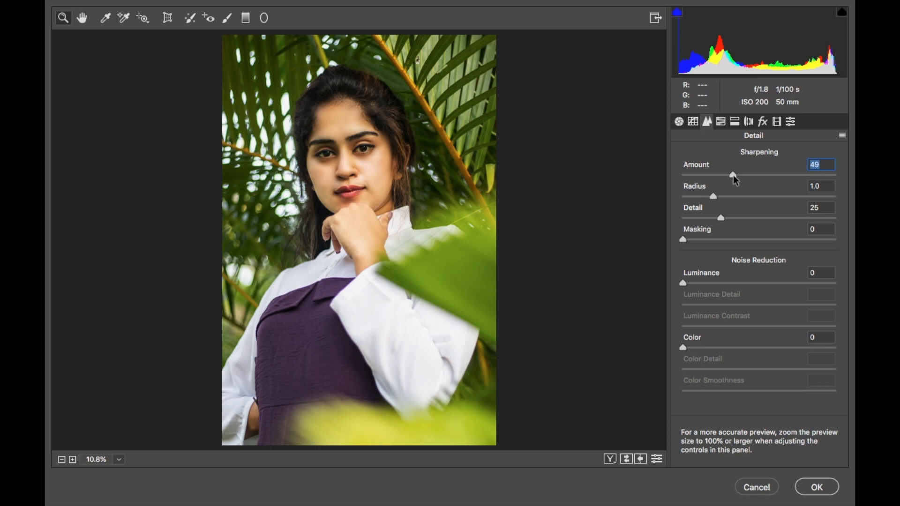
{"action": "left_click", "coordinate": [739, 283]}
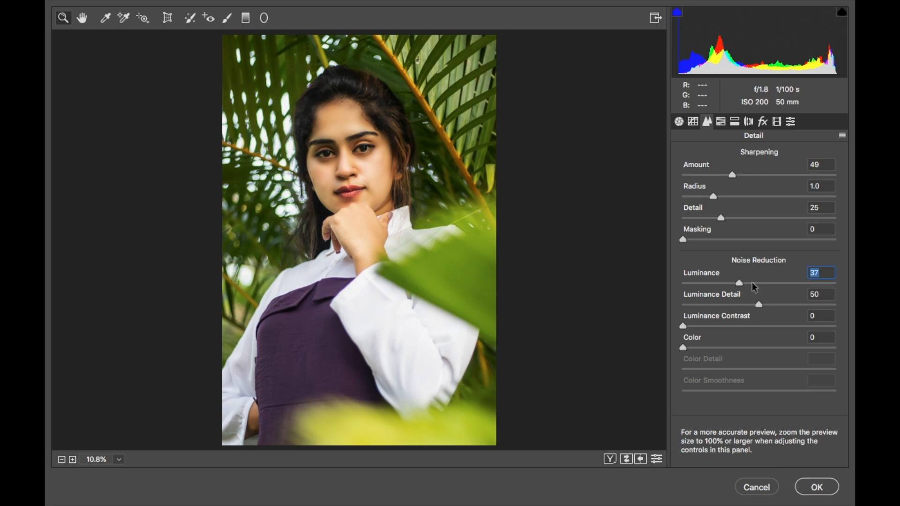
{"action": "left_click", "coordinate": [751, 282]}
{"action": "left_click", "coordinate": [760, 282]}
Set the HSL saturation of Greens to -67, Yellows to -26 and Purples to +15.
{"action": "left_click", "coordinate": [721, 122]}
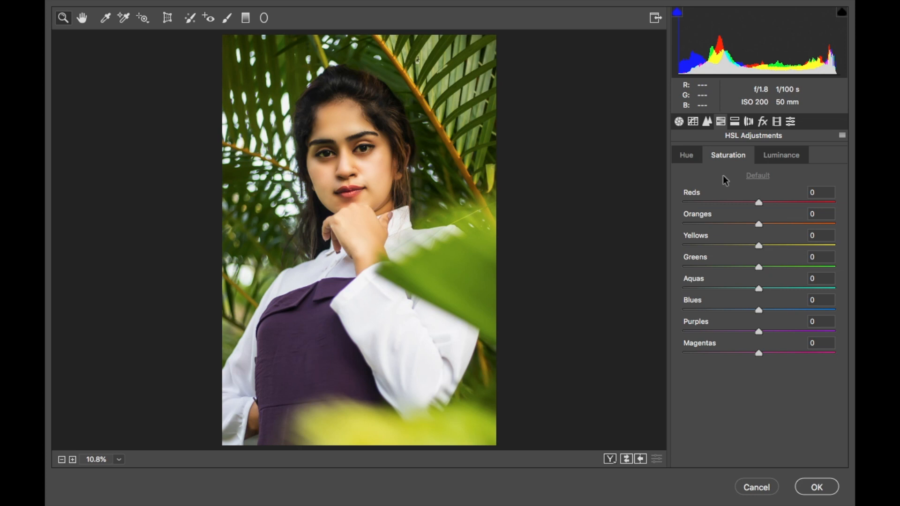
{"action": "left_click", "coordinate": [708, 267]}
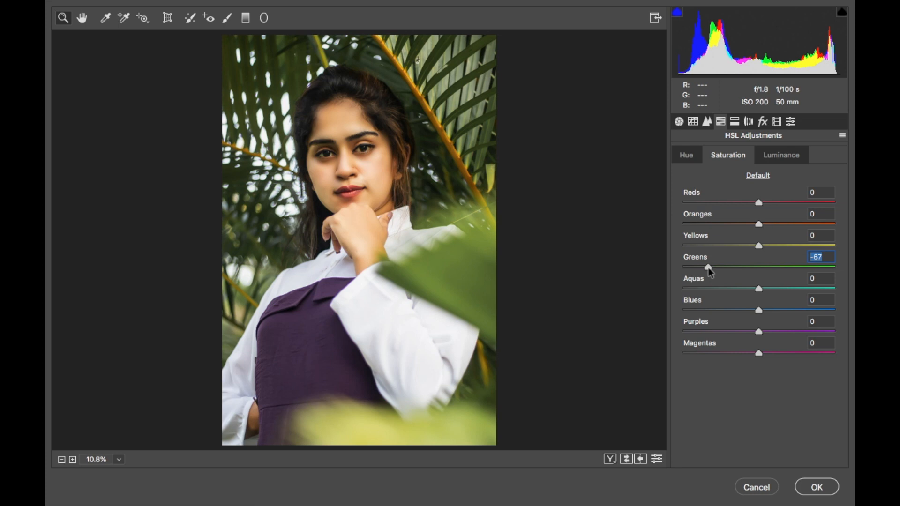
{"action": "left_click", "coordinate": [739, 246]}
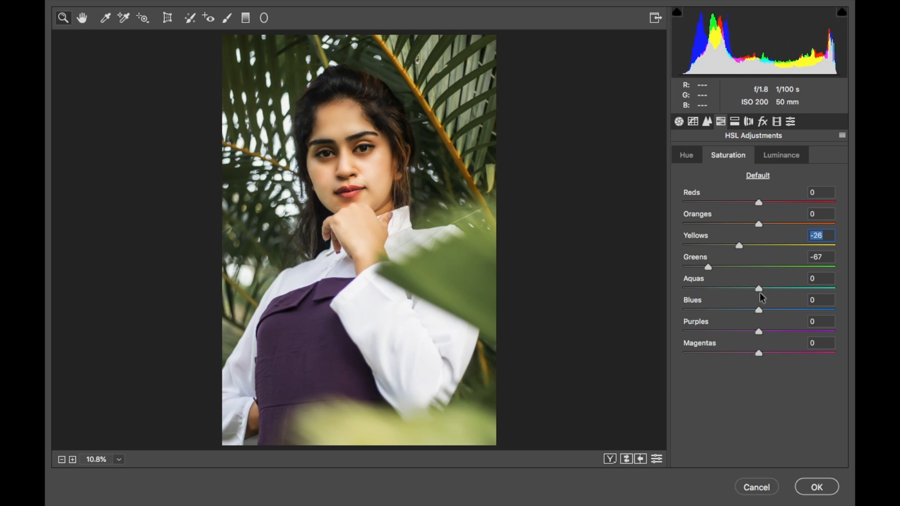
{"action": "left_click", "coordinate": [702, 330]}
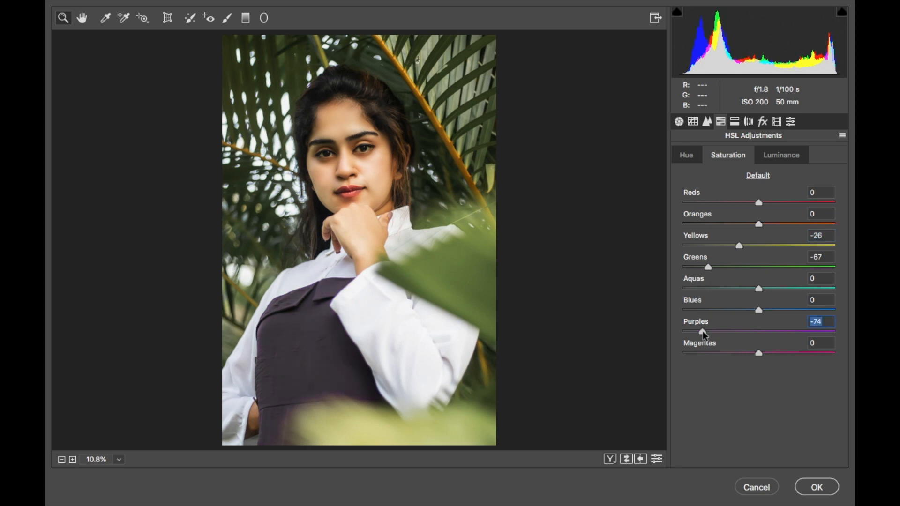
{"action": "left_click", "coordinate": [771, 332]}
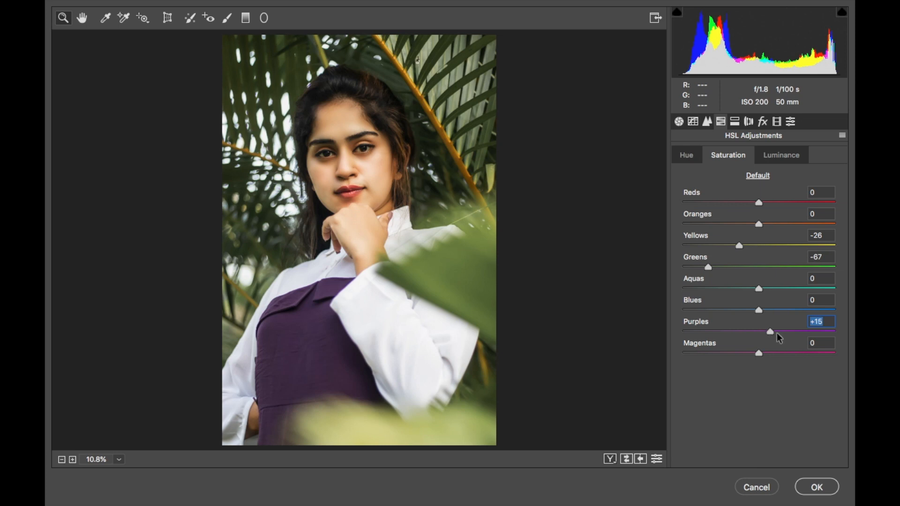
Set the Yellows hue to +19 and shift the Greens hue towards aqua.
{"action": "left_click", "coordinate": [692, 156]}
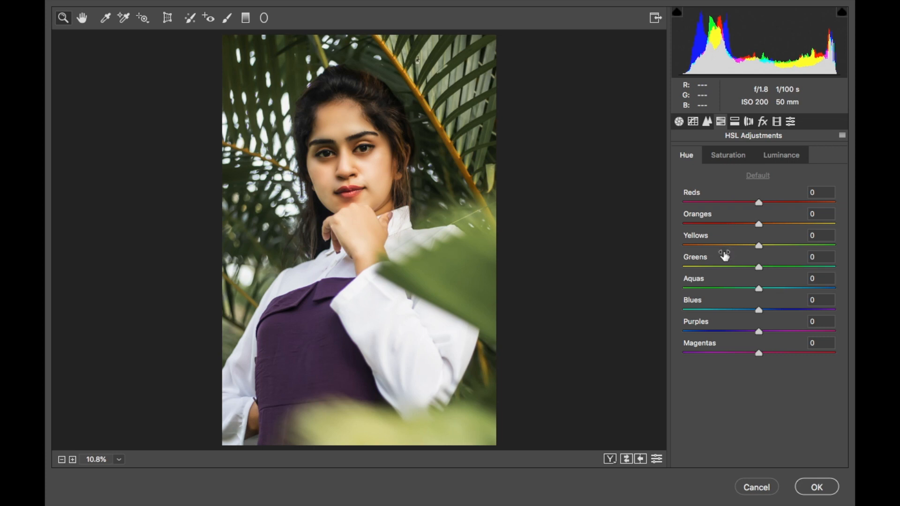
{"action": "left_click_drag", "start_coordinate": [774, 246], "coordinate": [793, 247]}
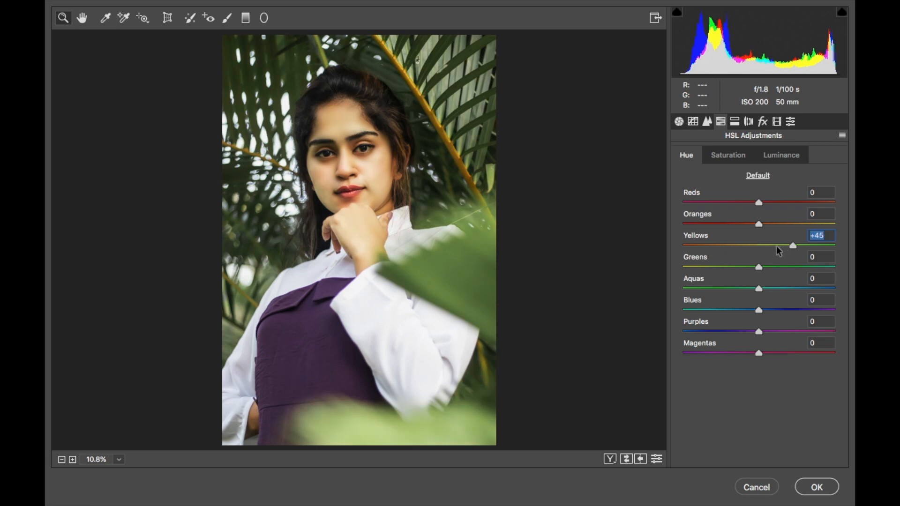
{"action": "left_click", "coordinate": [776, 246]}
{"action": "left_click_drag", "start_coordinate": [774, 246], "coordinate": [772, 246]}
{"action": "left_click", "coordinate": [800, 267]}
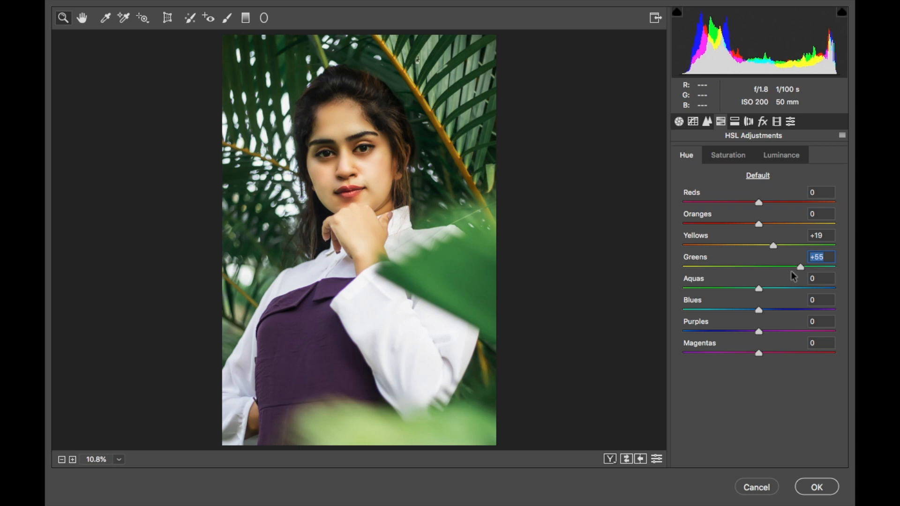
{"action": "left_click", "coordinate": [793, 266]}
Lower the Greens saturation further to -84.
{"action": "left_click", "coordinate": [727, 159]}
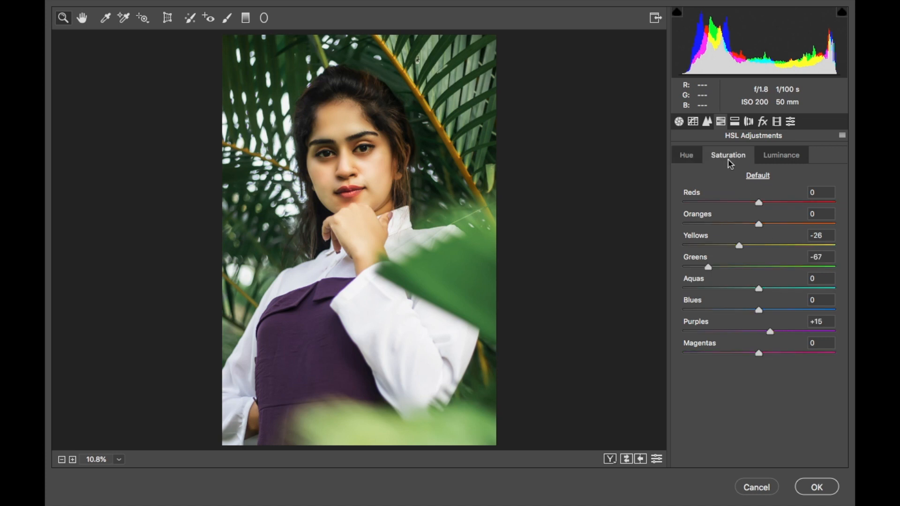
{"action": "left_click_drag", "start_coordinate": [708, 266], "coordinate": [694, 266]}
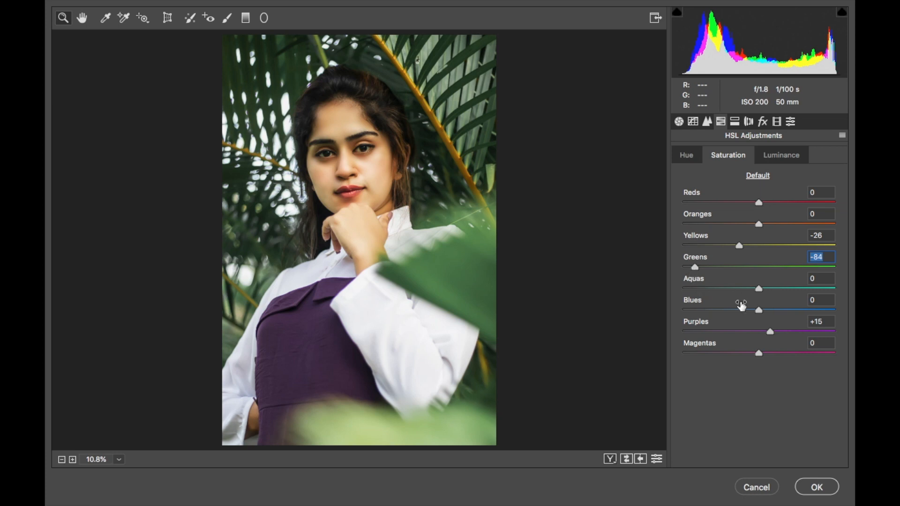
Set the Oranges luminance to +10, check the skin on the face, and set the Greens luminance to -27.
{"action": "left_click", "coordinate": [773, 156]}
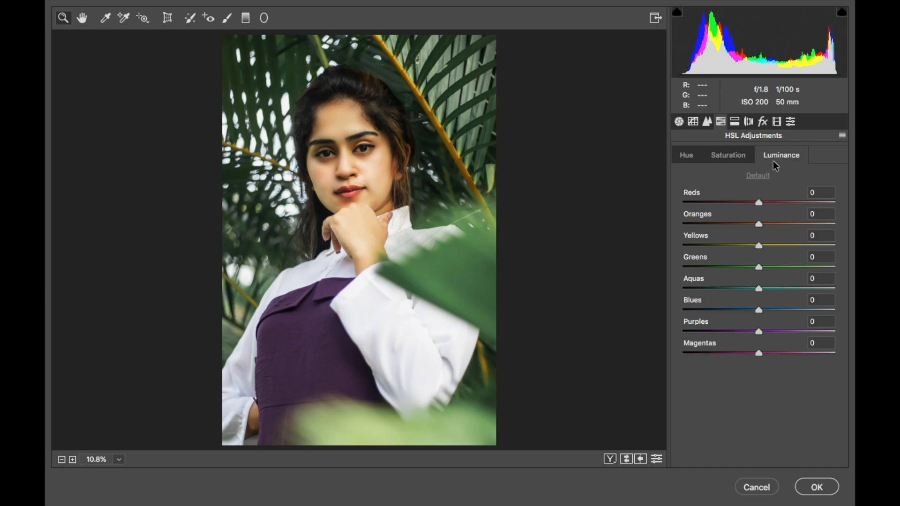
{"action": "left_click", "coordinate": [774, 223]}
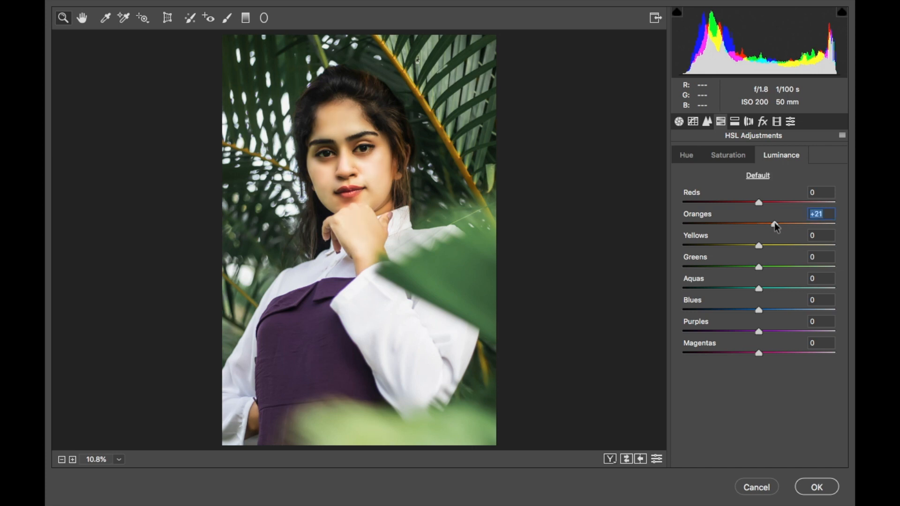
{"action": "mouse_move", "coordinate": [772, 224]}
{"action": "left_mouse_down"}
{"action": "mouse_move", "coordinate": [760, 224]}
{"action": "mouse_move", "coordinate": [769, 224]}
{"action": "left_mouse_up"}
{"action": "left_click_drag", "start_coordinate": [768, 224], "coordinate": [766, 224]}
{"action": "left_click", "coordinate": [380, 189]}
{"action": "left_click", "coordinate": [380, 189]}
{"action": "left_click", "coordinate": [354, 192]}
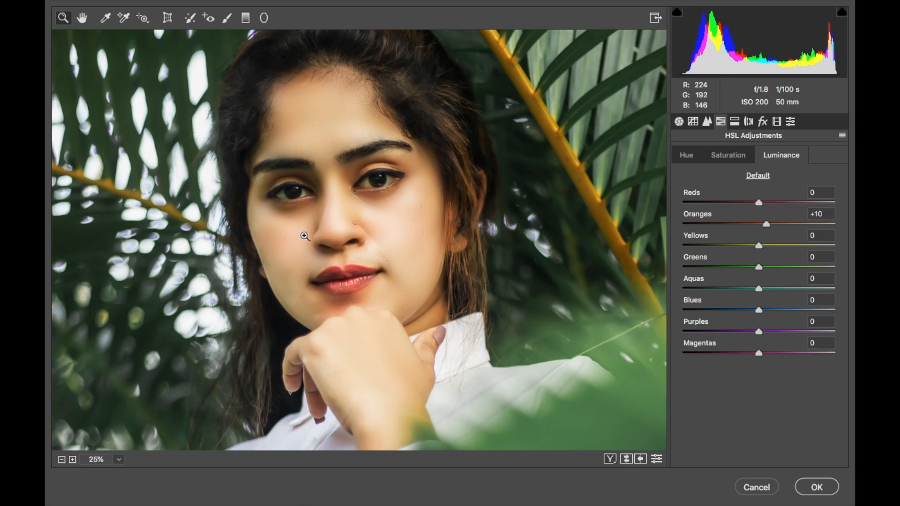
{"action": "left_click", "coordinate": [62, 460]}
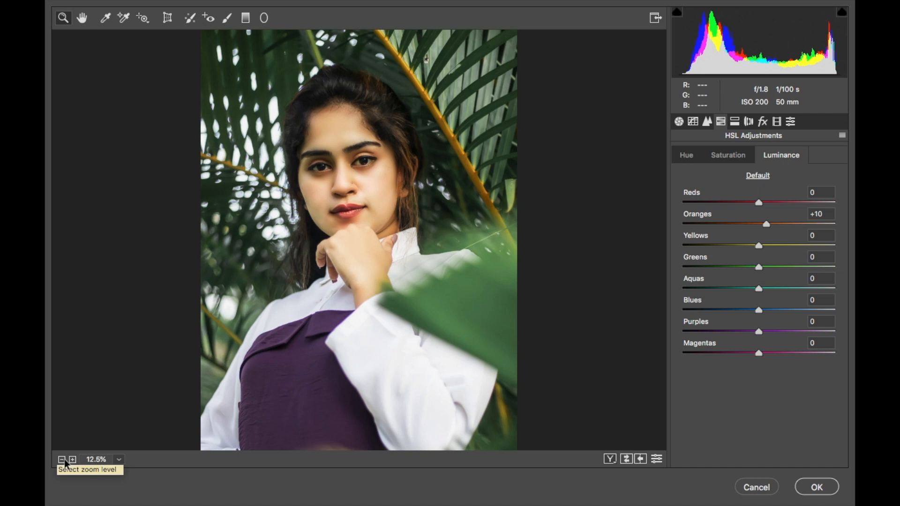
{"action": "left_click", "coordinate": [739, 266]}
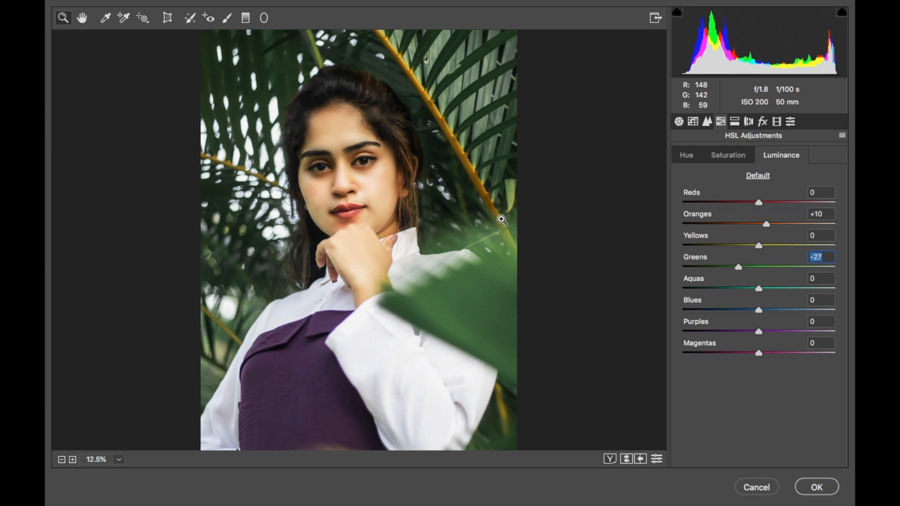
Lower the saturation of Aquas and Blues to -100 and of Magentas to -98.
{"action": "left_click", "coordinate": [743, 158]}
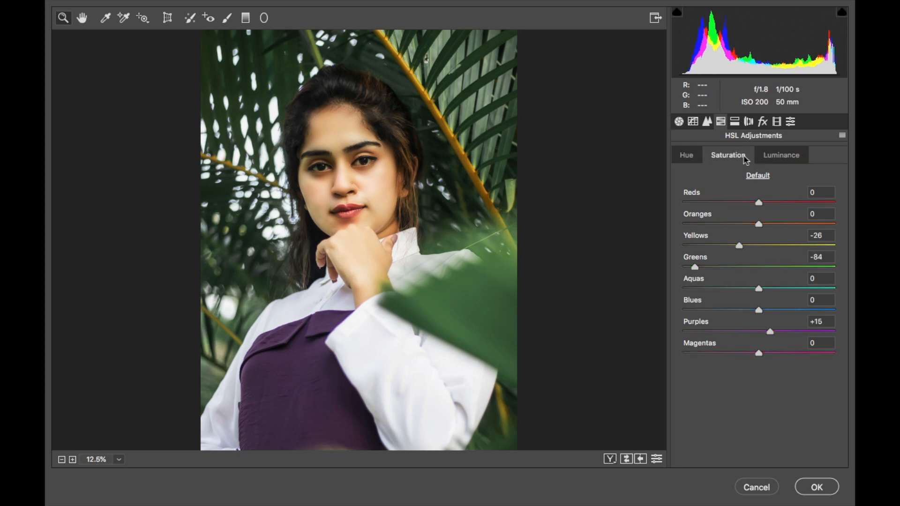
{"action": "left_click", "coordinate": [684, 289]}
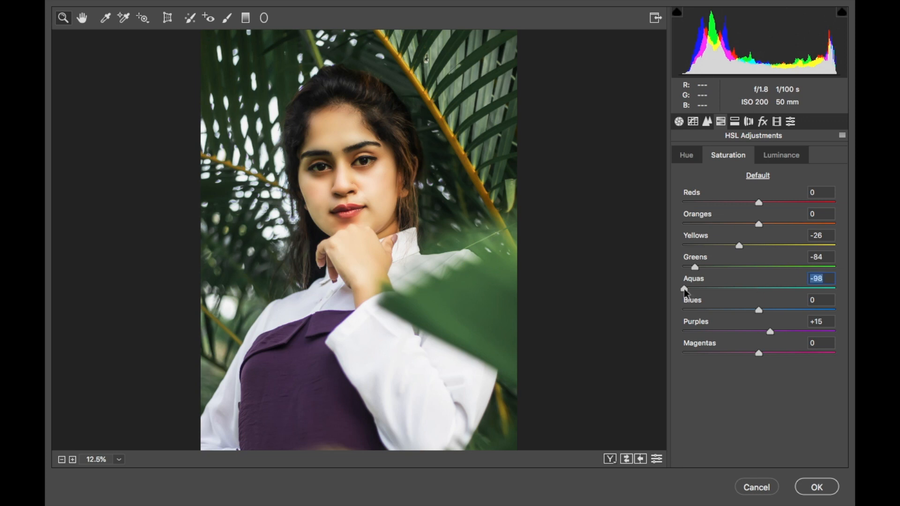
{"action": "left_click_drag", "start_coordinate": [684, 289], "coordinate": [647, 308]}
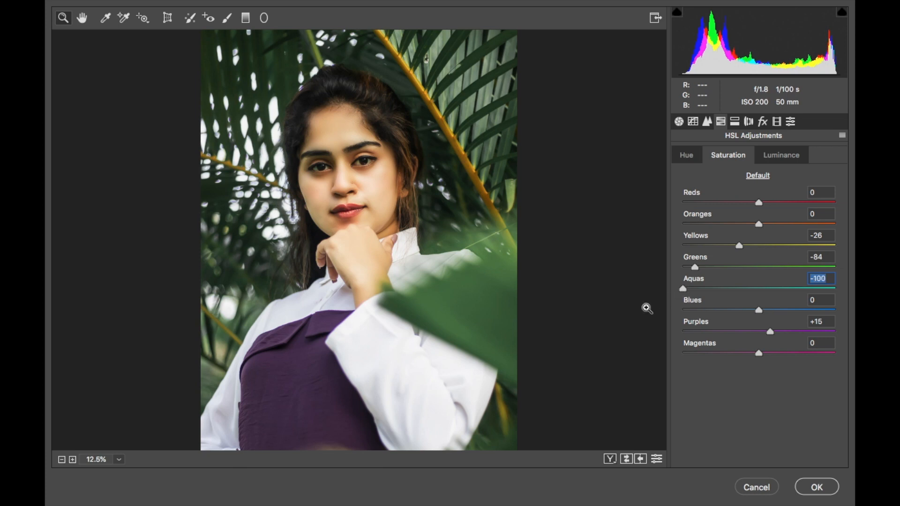
{"action": "left_click", "coordinate": [684, 311]}
{"action": "left_click_drag", "start_coordinate": [684, 311], "coordinate": [654, 318]}
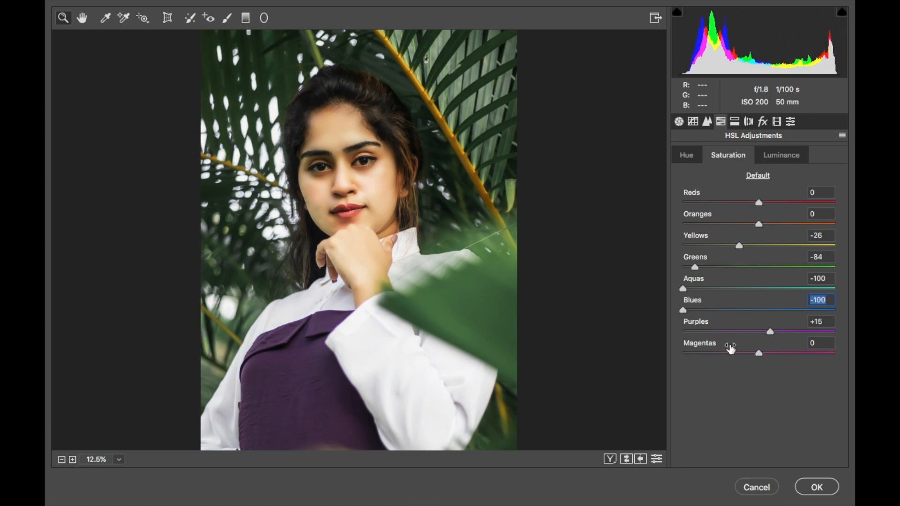
{"action": "left_click", "coordinate": [684, 353]}
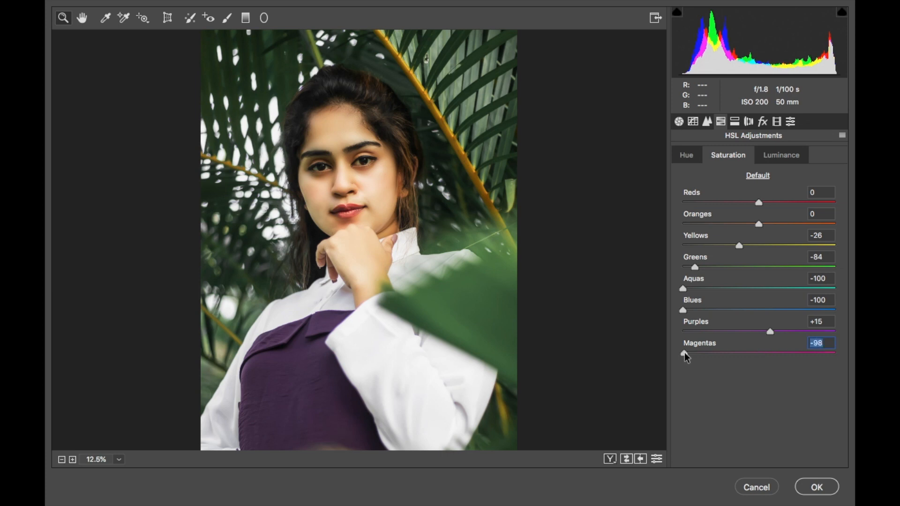
Lower the Magentas saturation fully and set the Shadows tint in Calibration to +10.
{"action": "left_click_drag", "start_coordinate": [684, 352], "coordinate": [659, 351]}
{"action": "left_click", "coordinate": [776, 122]}
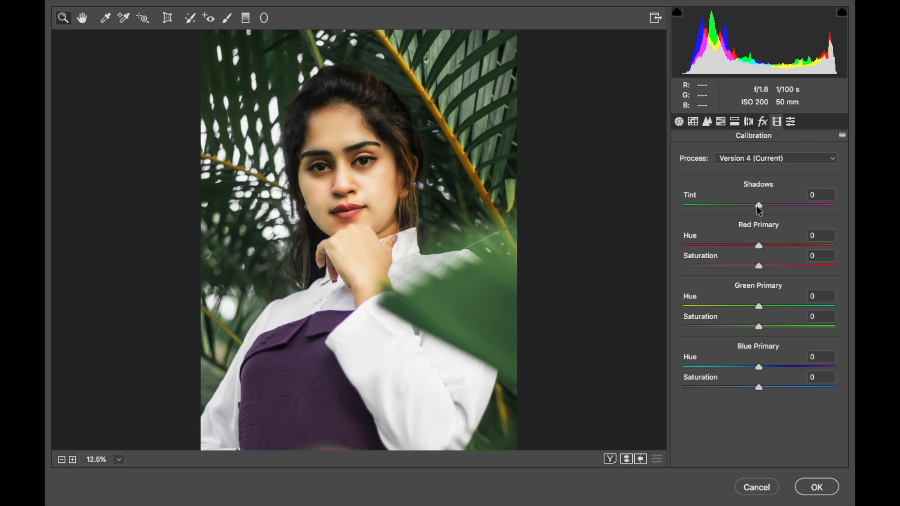
{"action": "left_click_drag", "start_coordinate": [756, 207], "coordinate": [764, 207]}
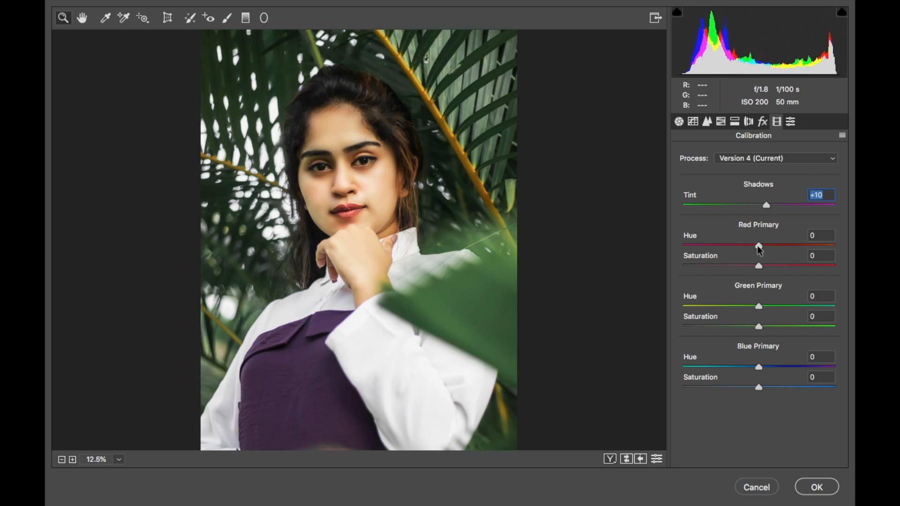
Set the Red Primary hue in Calibration to +8.
{"action": "left_click_drag", "start_coordinate": [758, 245], "coordinate": [767, 245]}
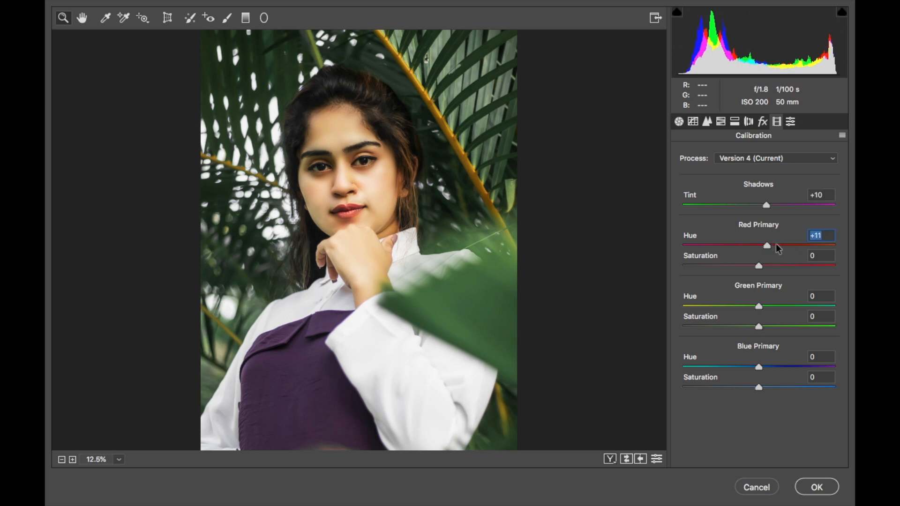
{"action": "mouse_move", "coordinate": [767, 246]}
{"action": "left_mouse_down"}
{"action": "mouse_move", "coordinate": [780, 245]}
{"action": "mouse_move", "coordinate": [734, 257]}
{"action": "mouse_move", "coordinate": [770, 255]}
{"action": "left_mouse_up"}
{"action": "left_click_drag", "start_coordinate": [769, 256], "coordinate": [767, 255]}
{"action": "left_click_drag", "start_coordinate": [775, 247], "coordinate": [765, 252]}
Set the Green Primary hue to +23, lower the Blue Primary hue slightly, and apply the Camera Raw Filter.
{"action": "left_click", "coordinate": [776, 306]}
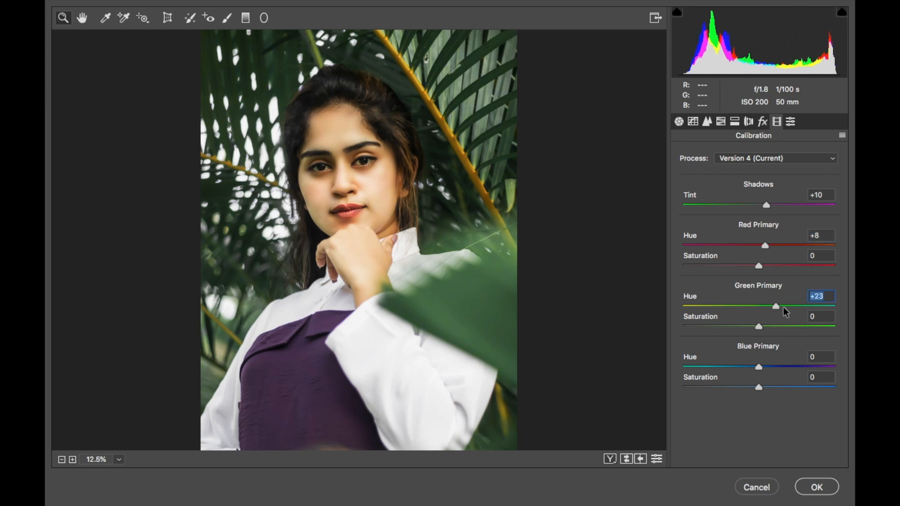
{"action": "left_click", "coordinate": [747, 367]}
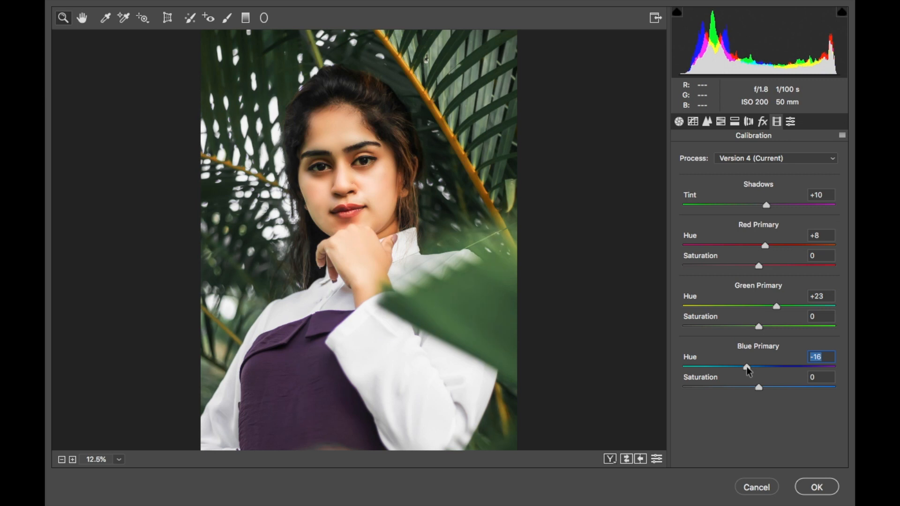
{"action": "left_click_drag", "start_coordinate": [746, 367], "coordinate": [748, 367]}
{"action": "left_click", "coordinate": [816, 488]}
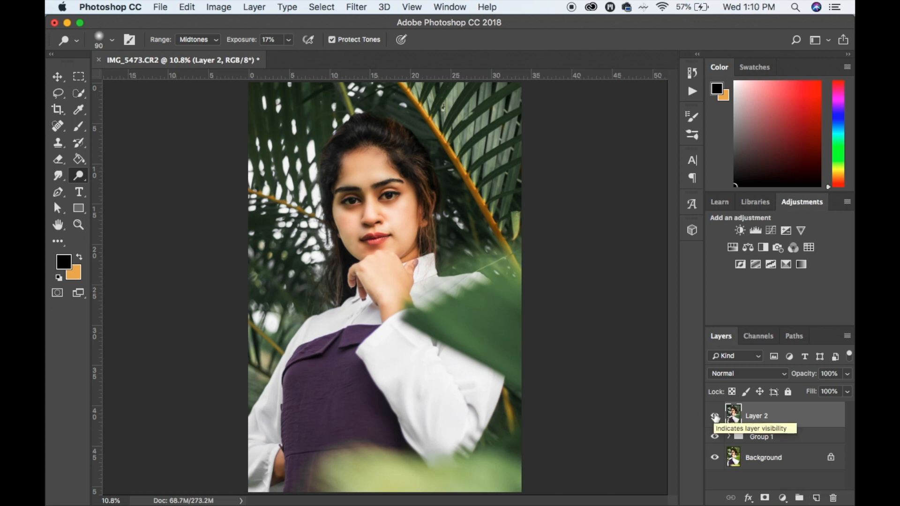
Compare the portrait before and after grading by toggling the visibility of Layer 2.
{"action": "left_click", "coordinate": [714, 417]}
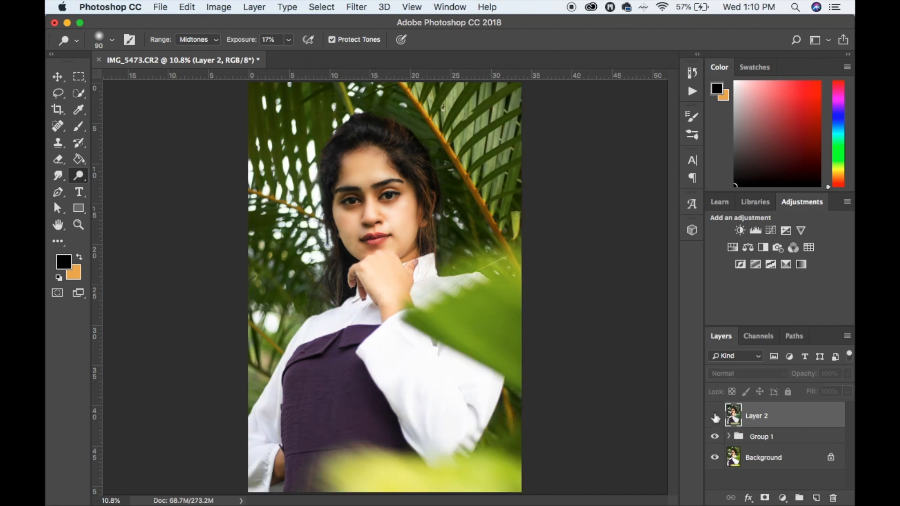
{"action": "left_click", "coordinate": [714, 416]}
{"action": "left_click", "coordinate": [714, 417]}
{"action": "left_click", "coordinate": [714, 416]}
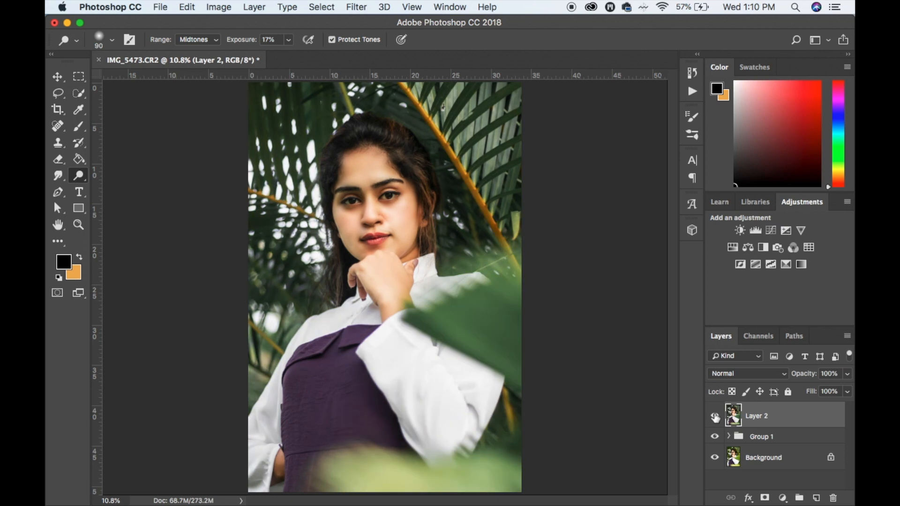
{"action": "left_click", "coordinate": [715, 417]}
{"action": "left_click", "coordinate": [714, 417]}
Add a Selective Color adjustment layer above Layer 2 with Reds as the colour range.
{"action": "left_click", "coordinate": [782, 498]}
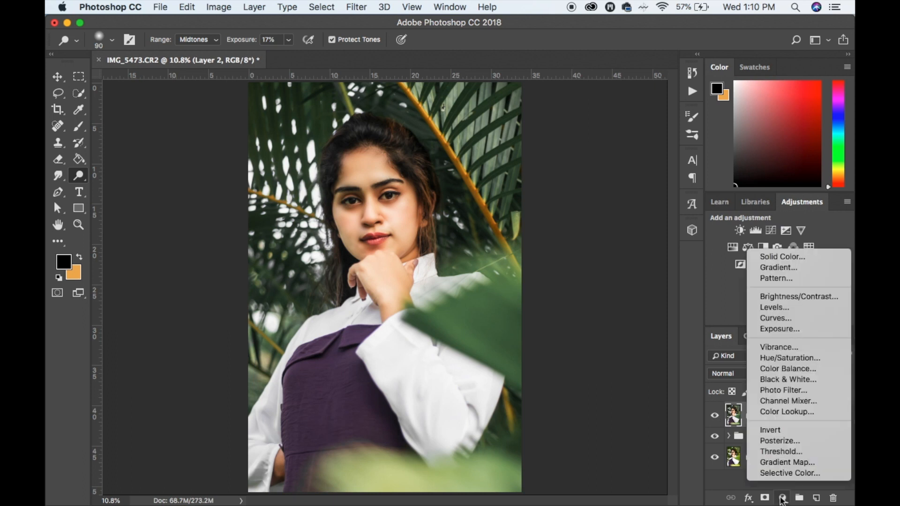
{"action": "left_click", "coordinate": [781, 473]}
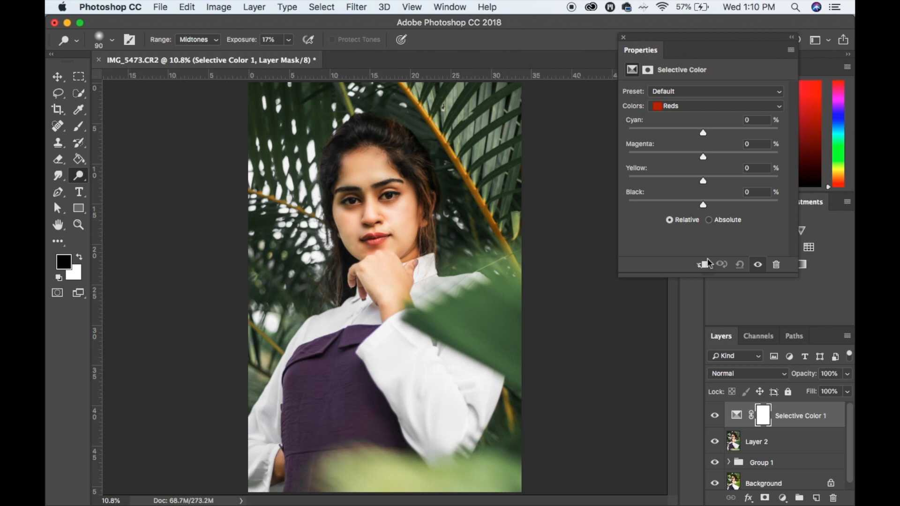
{"action": "left_click", "coordinate": [707, 106]}
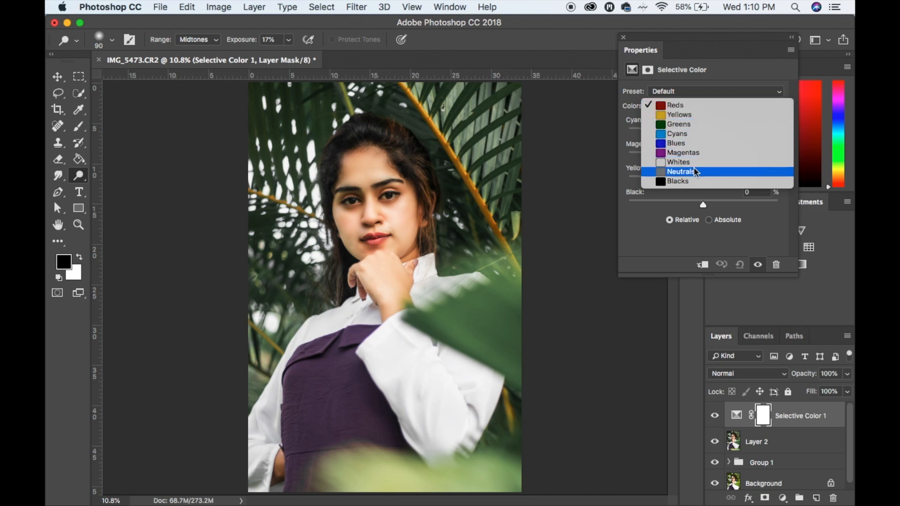
{"action": "left_click", "coordinate": [677, 108]}
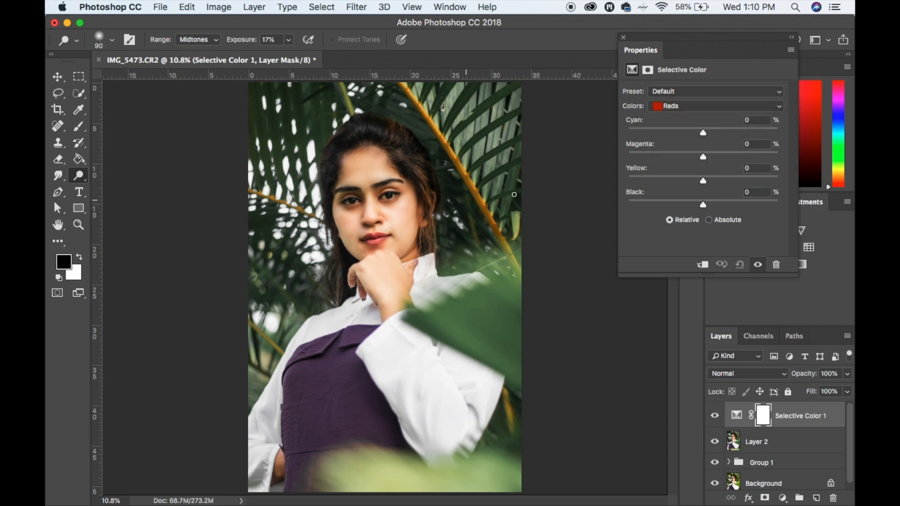
Set the Reds to Magenta +13, Yellow +13 and Black +2, and test a Cyan shift.
{"action": "left_click", "coordinate": [713, 155]}
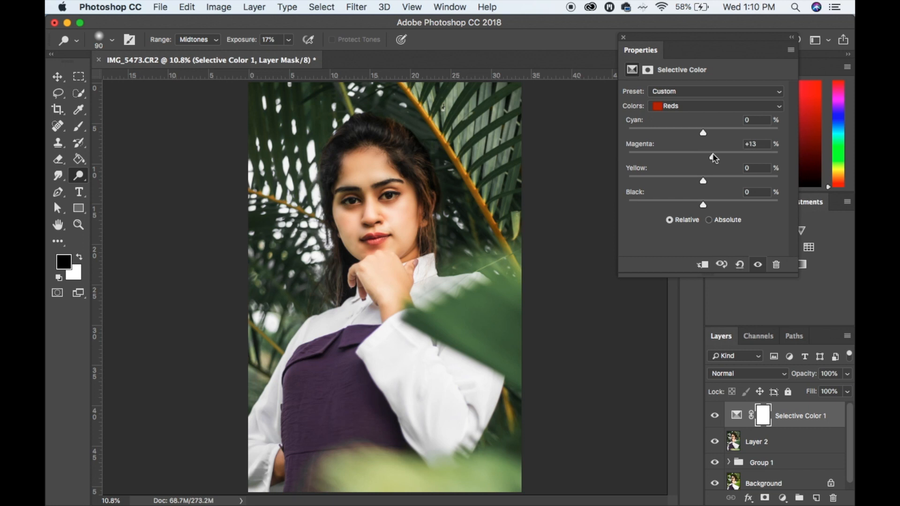
{"action": "left_click", "coordinate": [712, 179]}
{"action": "left_click", "coordinate": [712, 203]}
{"action": "left_click_drag", "start_coordinate": [712, 204], "coordinate": [690, 204]}
{"action": "left_click", "coordinate": [704, 205]}
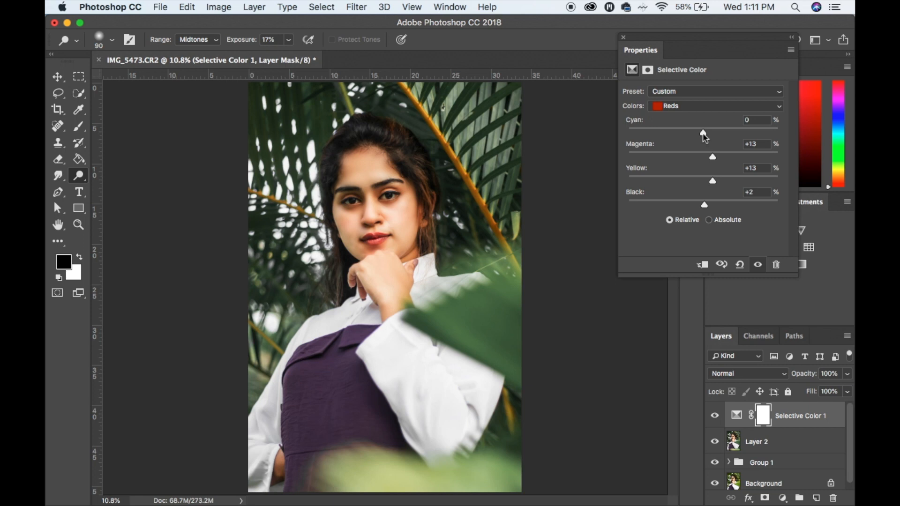
{"action": "left_click_drag", "start_coordinate": [703, 133], "coordinate": [720, 137]}
Set the Yellows in the Selective Color adjustment to Magenta +11 and Yellow +10.
{"action": "left_click", "coordinate": [717, 111]}
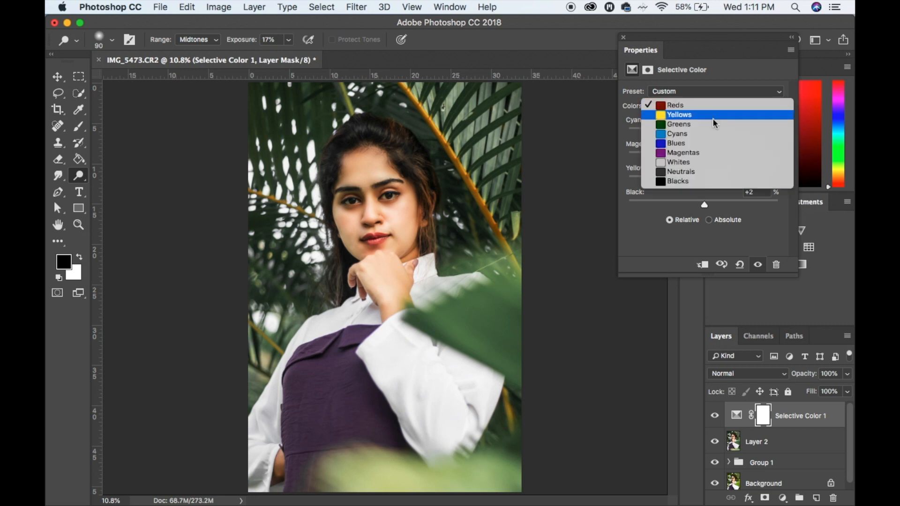
{"action": "left_click", "coordinate": [715, 117]}
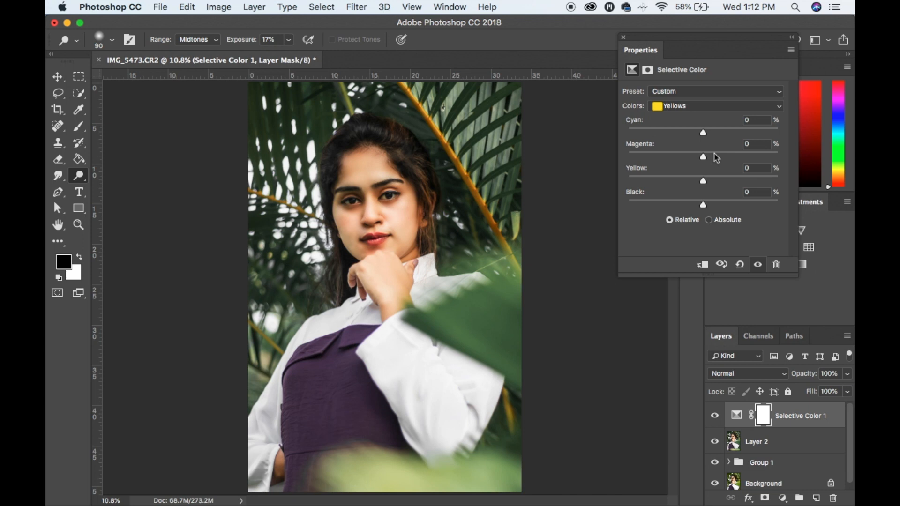
{"action": "left_click_drag", "start_coordinate": [716, 158], "coordinate": [680, 157]}
{"action": "left_click", "coordinate": [702, 156]}
{"action": "left_click_drag", "start_coordinate": [701, 158], "coordinate": [711, 158]}
{"action": "left_click_drag", "start_coordinate": [704, 184], "coordinate": [622, 186]}
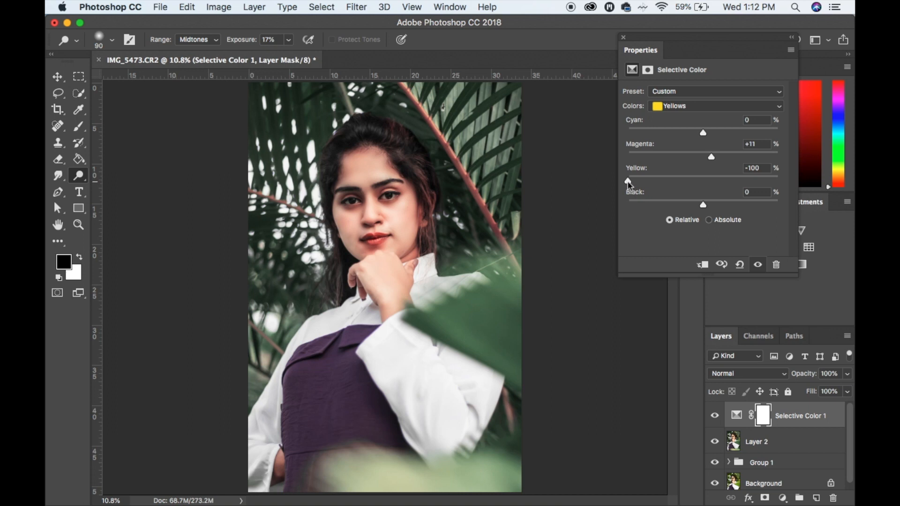
{"action": "left_click_drag", "start_coordinate": [628, 182], "coordinate": [712, 186]}
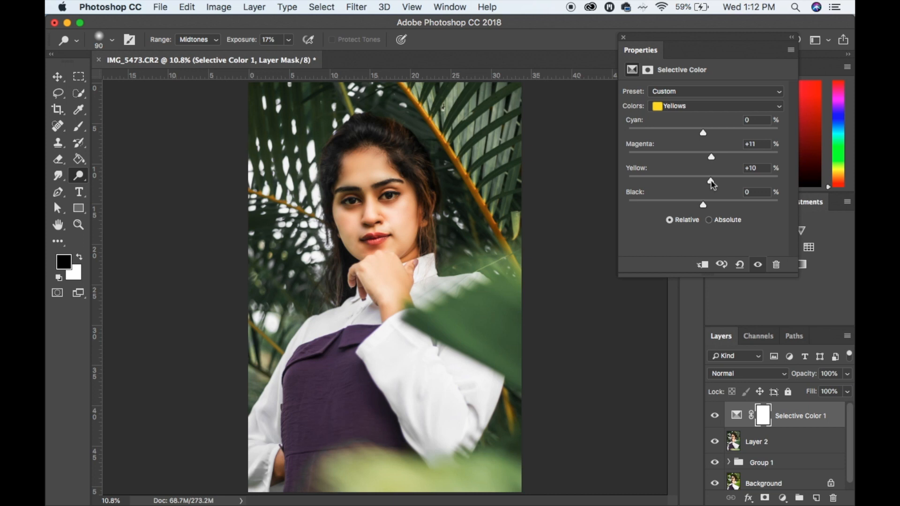
Set the Blacks in the Selective Color adjustment to Cyan +13, Magenta +3, Yellow +4 and Black -8, and close its properties.
{"action": "left_click", "coordinate": [723, 106]}
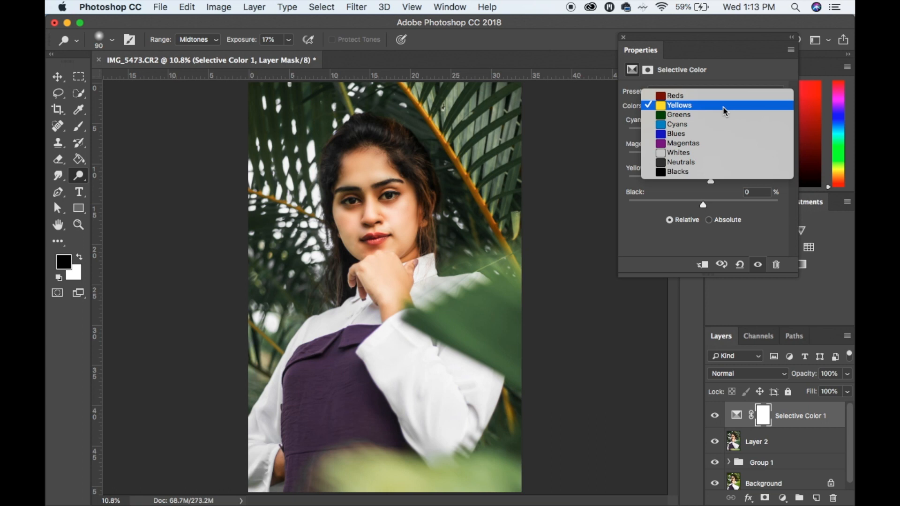
{"action": "left_click", "coordinate": [698, 172]}
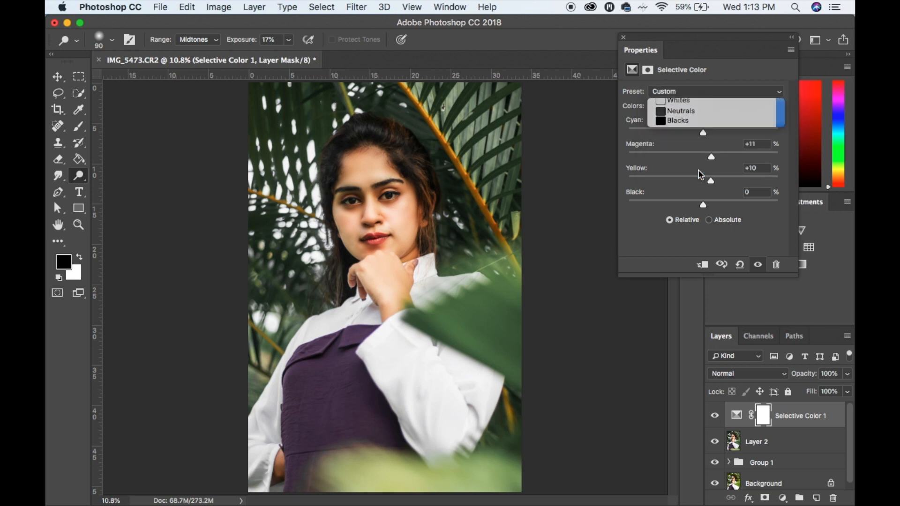
{"action": "left_click_drag", "start_coordinate": [703, 201], "coordinate": [723, 159]}
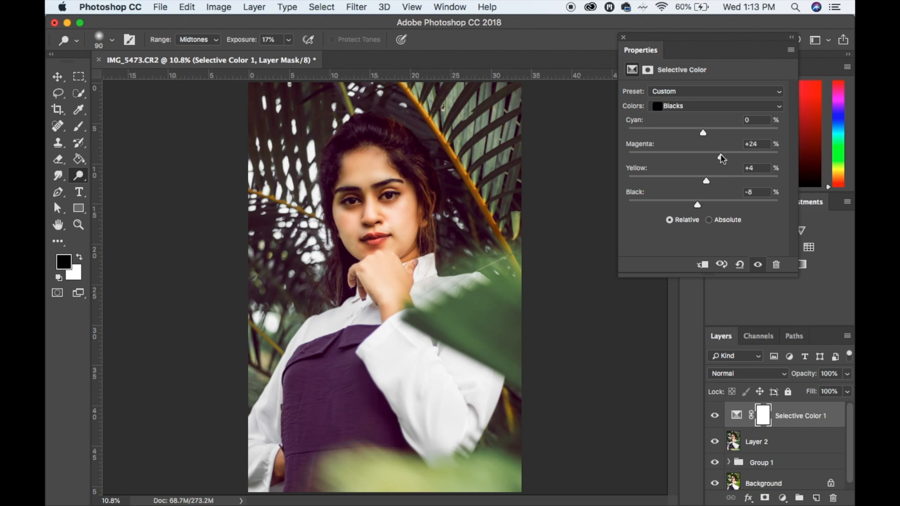
{"action": "left_click_drag", "start_coordinate": [721, 158], "coordinate": [712, 136]}
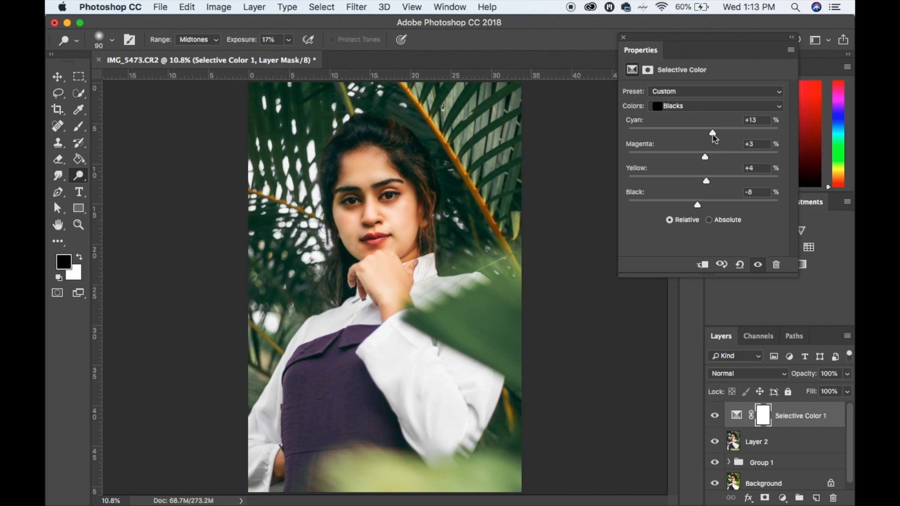
{"action": "left_click", "coordinate": [623, 37]}
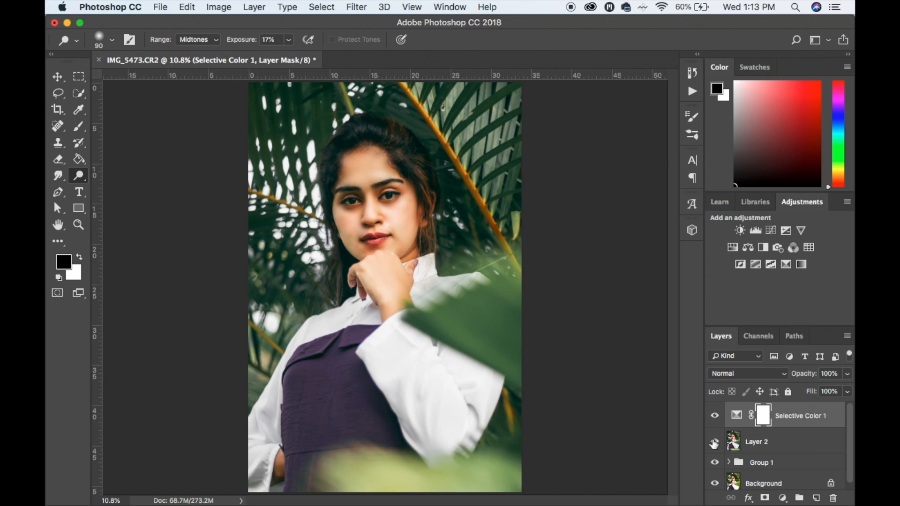
Hide and show the Selective Color adjustment and Layer 2 together to compare the portrait before and after grading.
{"action": "left_click_drag", "start_coordinate": [713, 444], "coordinate": [716, 424]}
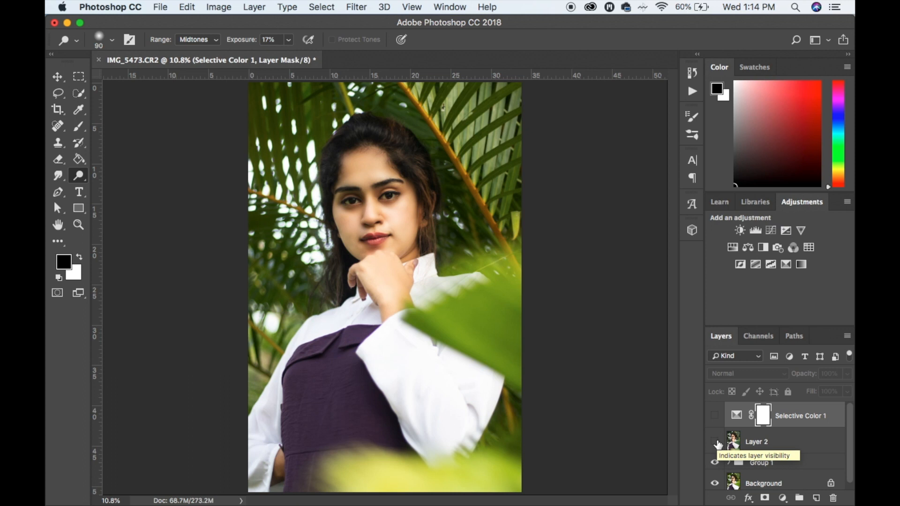
{"action": "left_click_drag", "start_coordinate": [715, 443], "coordinate": [716, 417]}
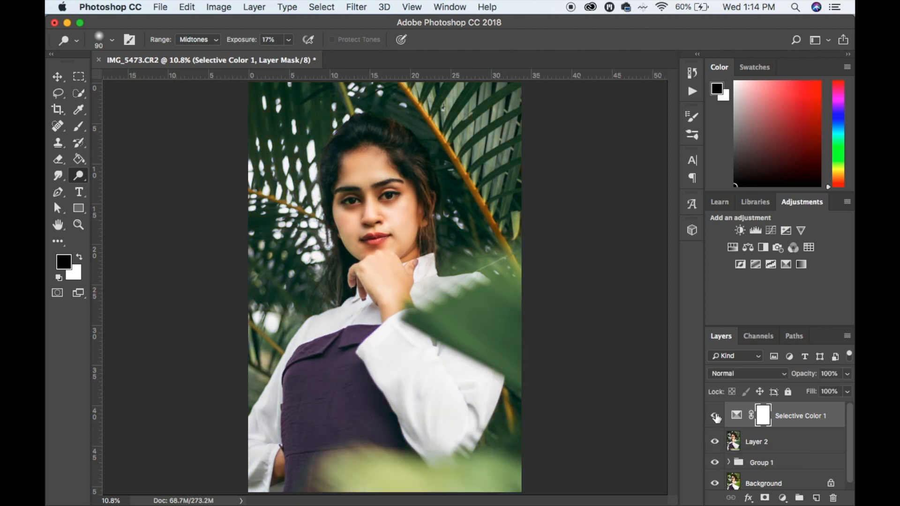